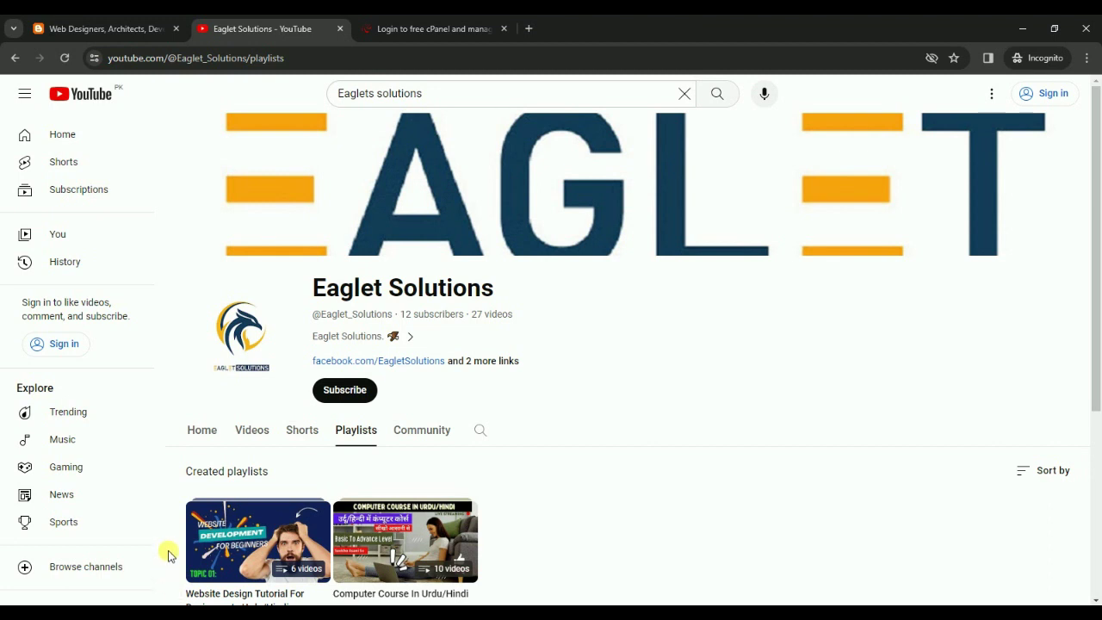
Look over the Eaglet Solutions YouTube playlists and the home page of its Blogger website
{"action": "scroll", "coordinate": [176, 547], "scroll_direction": "down", "scroll_amount": 1}
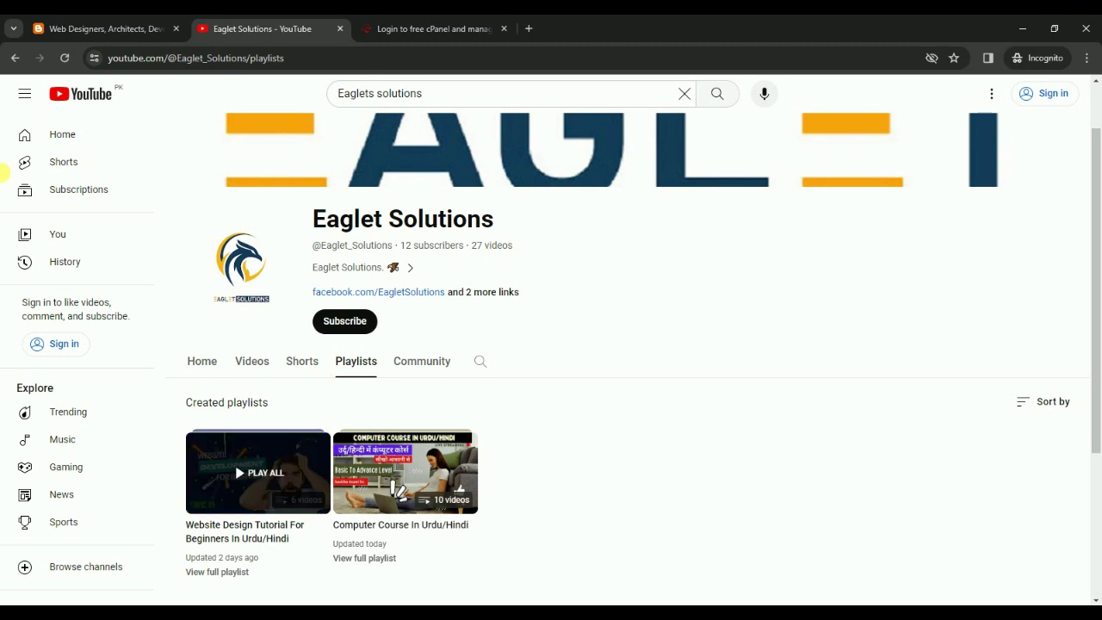
{"action": "left_click", "coordinate": [79, 31]}
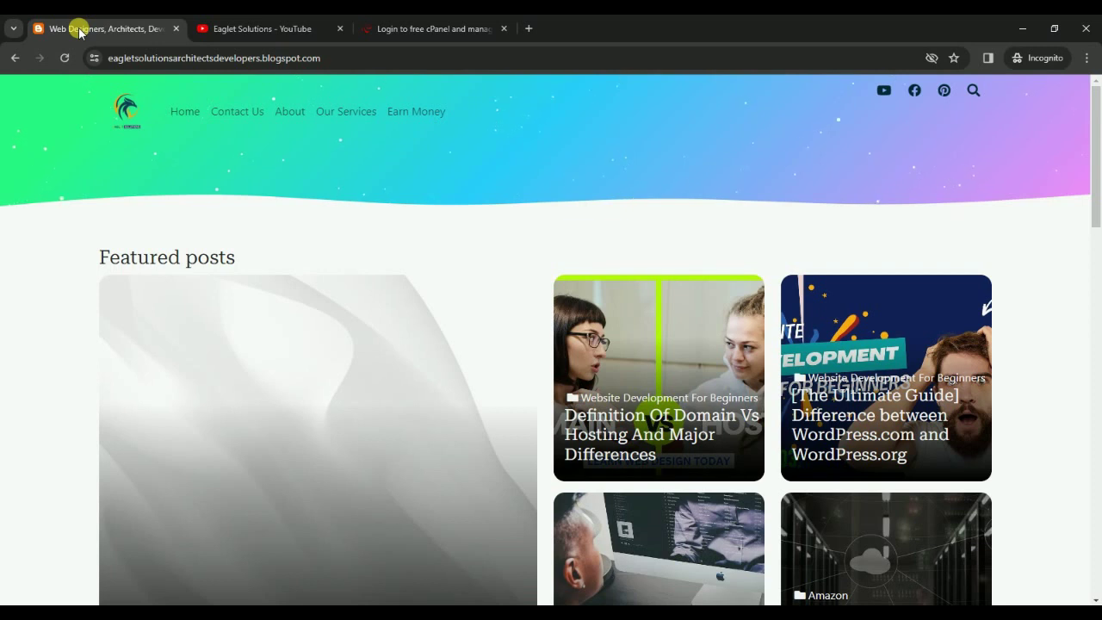
{"action": "key", "text": "ctrl+Tab"}
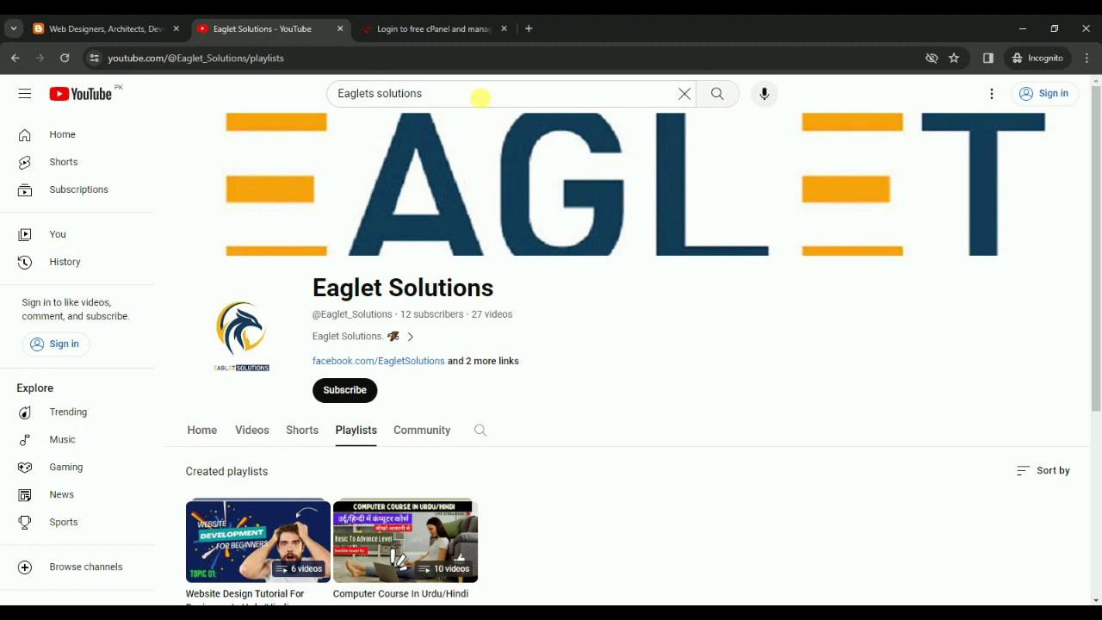
Switch to the 000webhost login page and log in with the account's e-mail and password
{"action": "left_click", "coordinate": [464, 21]}
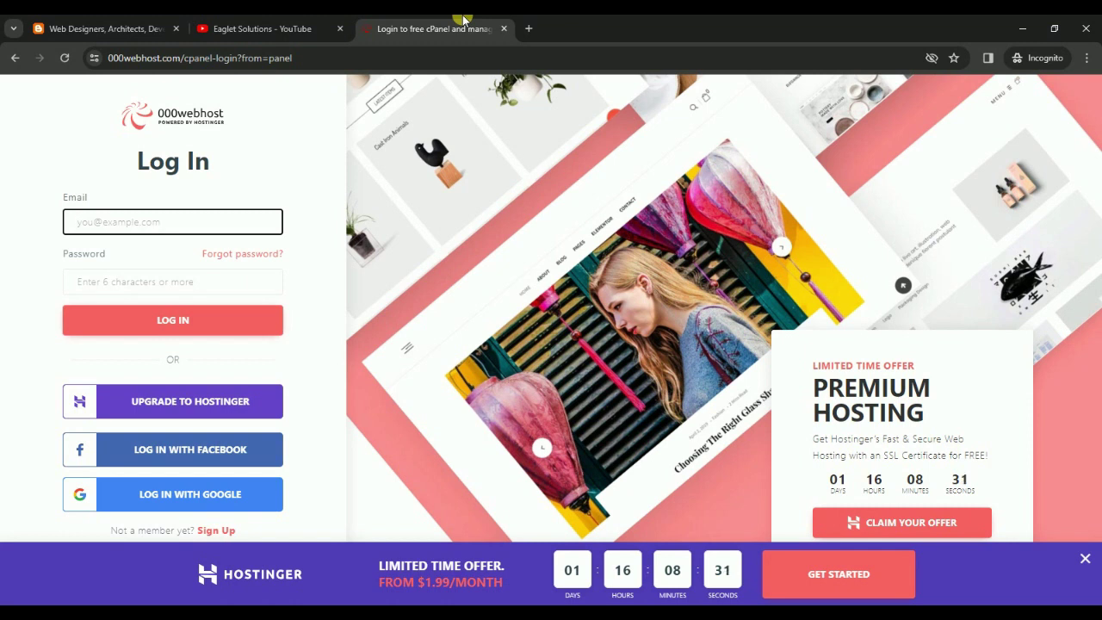
{"action": "key", "text": "ctrl+v"}
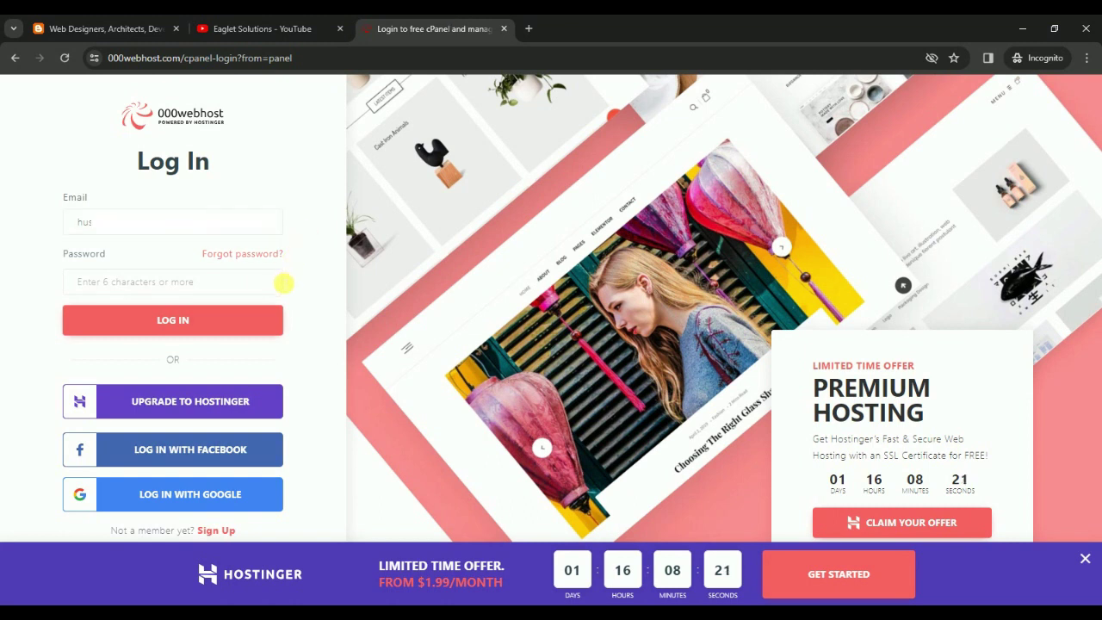
{"action": "left_click", "coordinate": [278, 287]}
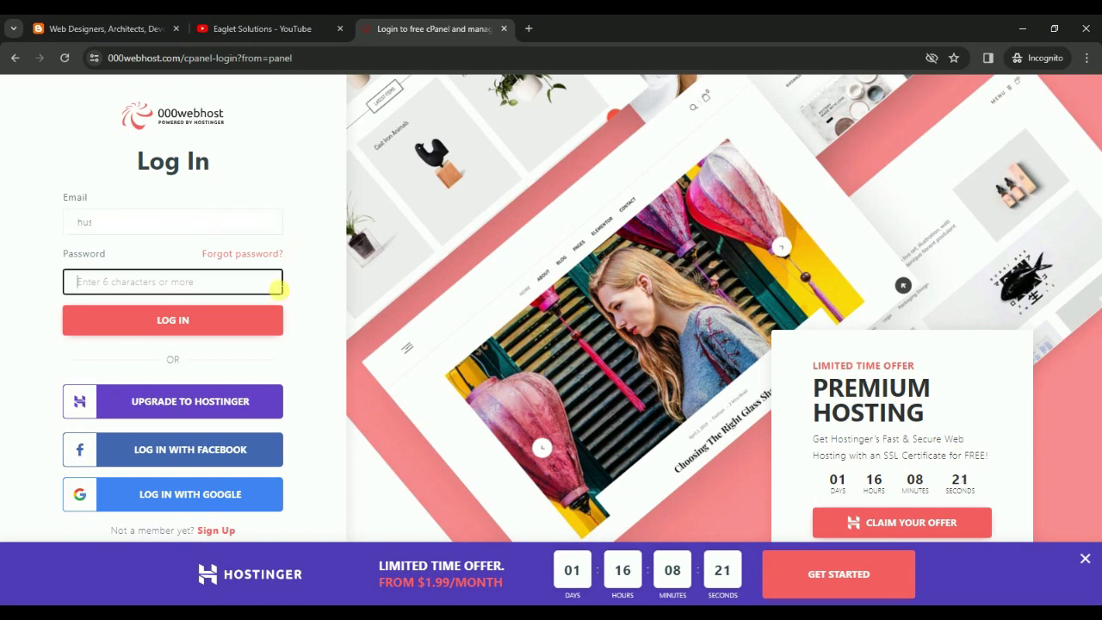
{"action": "type", "text": "********"}
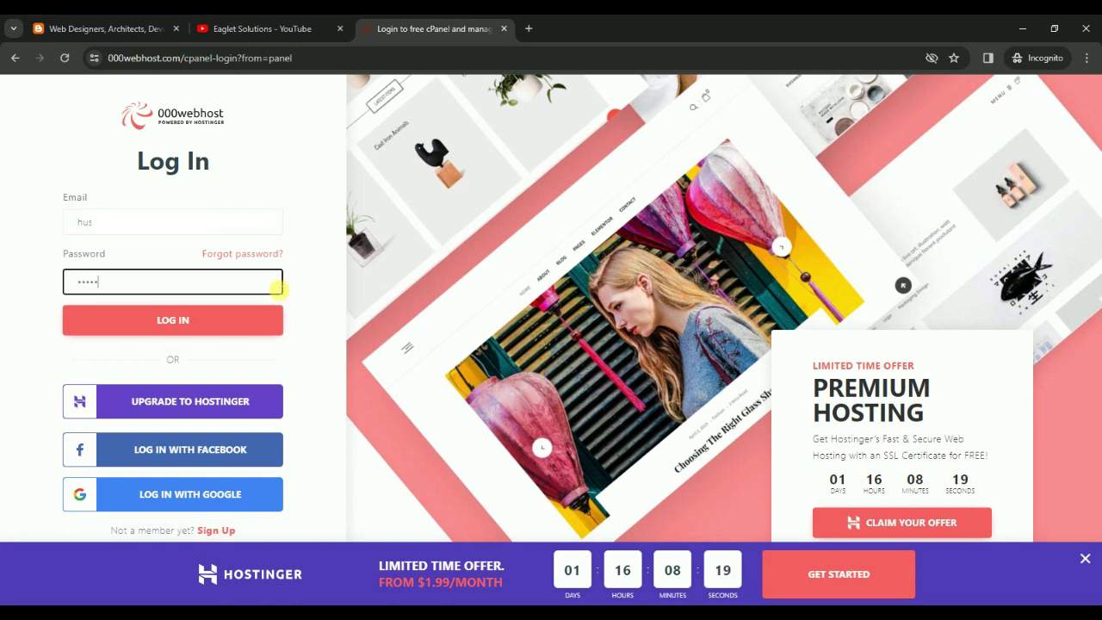
{"action": "type", "text": "****"}
{"action": "key", "text": "Return"}
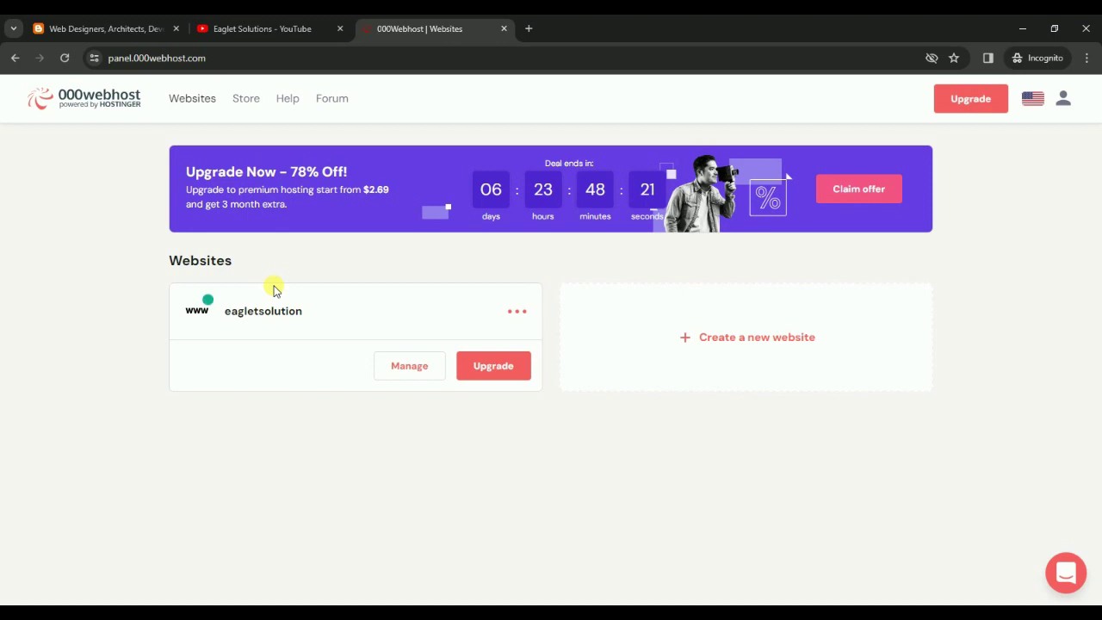
Dismiss the Hostinger discount offer and open the management dashboard of the eagletsolution website
{"action": "left_click", "coordinate": [203, 110]}
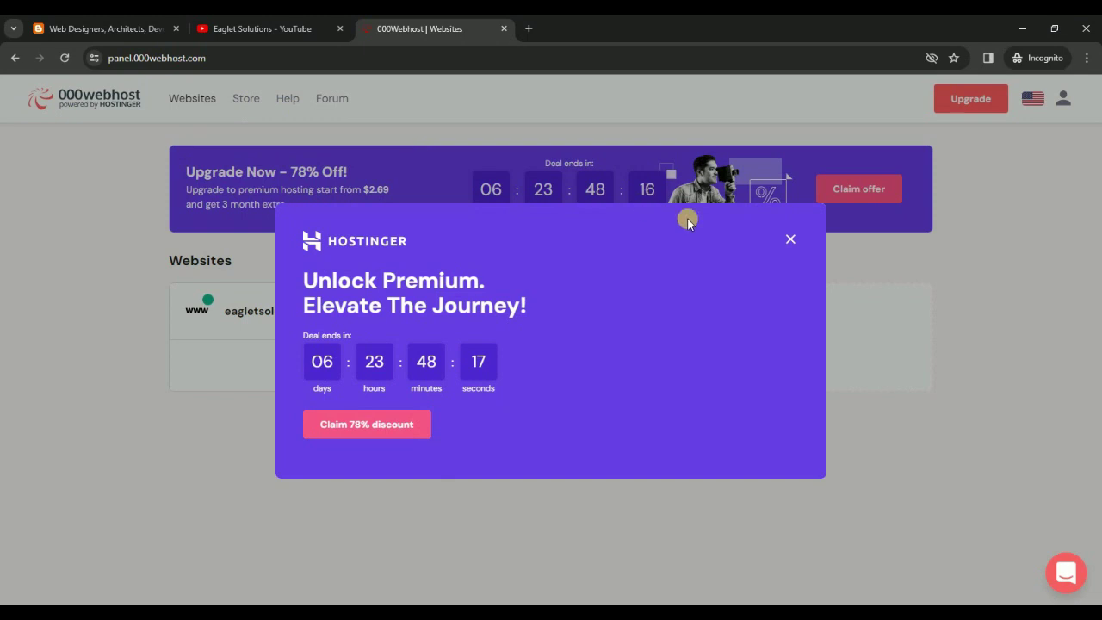
{"action": "left_click", "coordinate": [790, 242]}
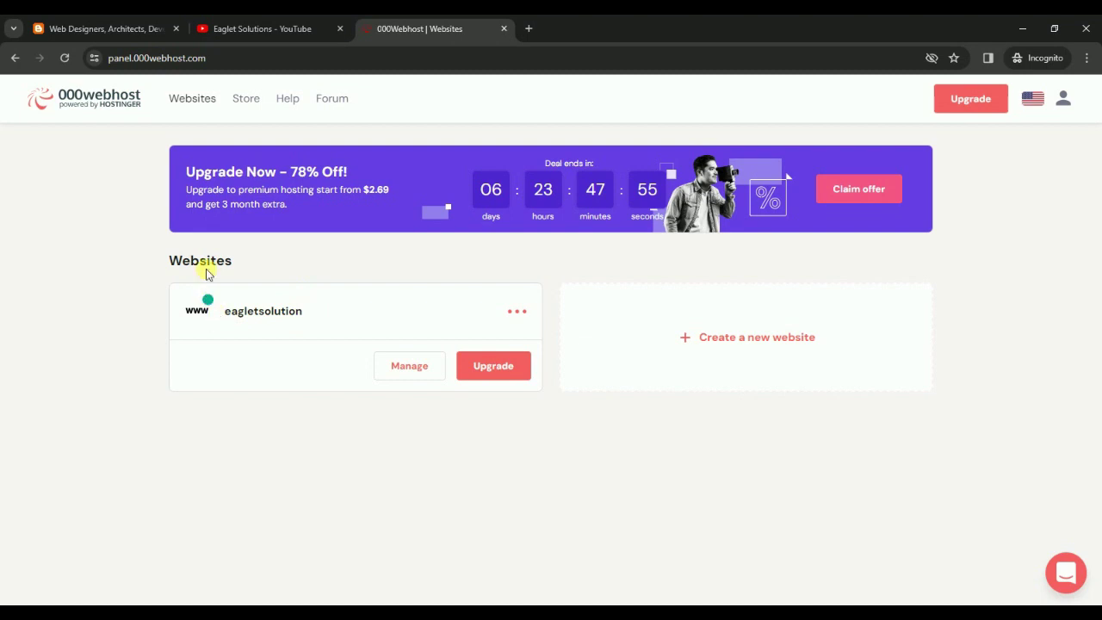
{"action": "left_click_drag", "start_coordinate": [251, 317], "coordinate": [300, 310]}
{"action": "left_click", "coordinate": [302, 310]}
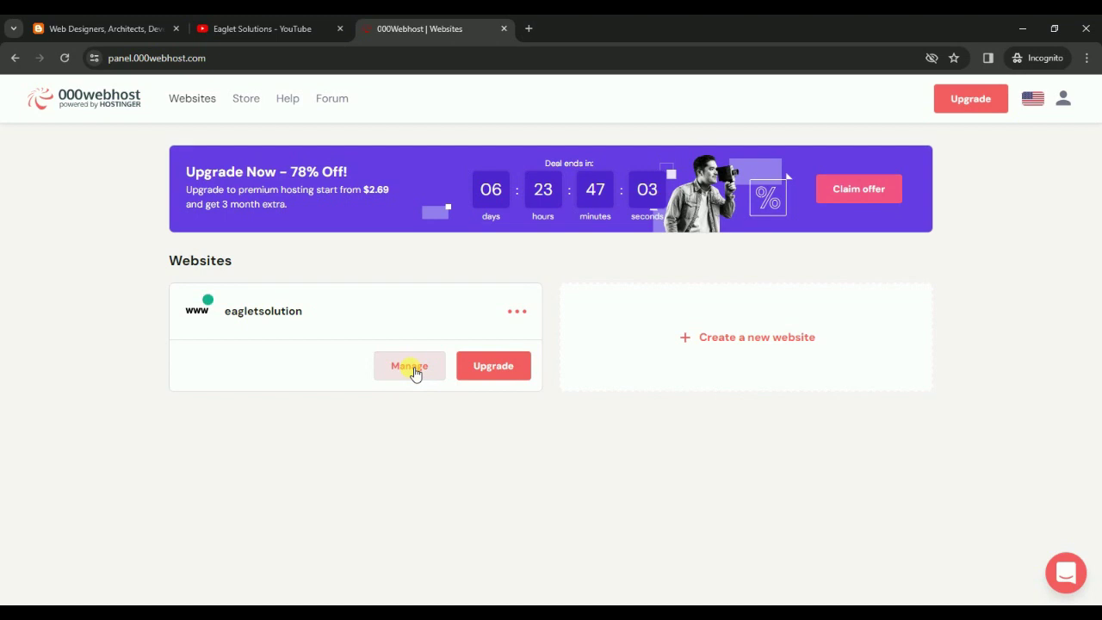
{"action": "left_click", "coordinate": [416, 374]}
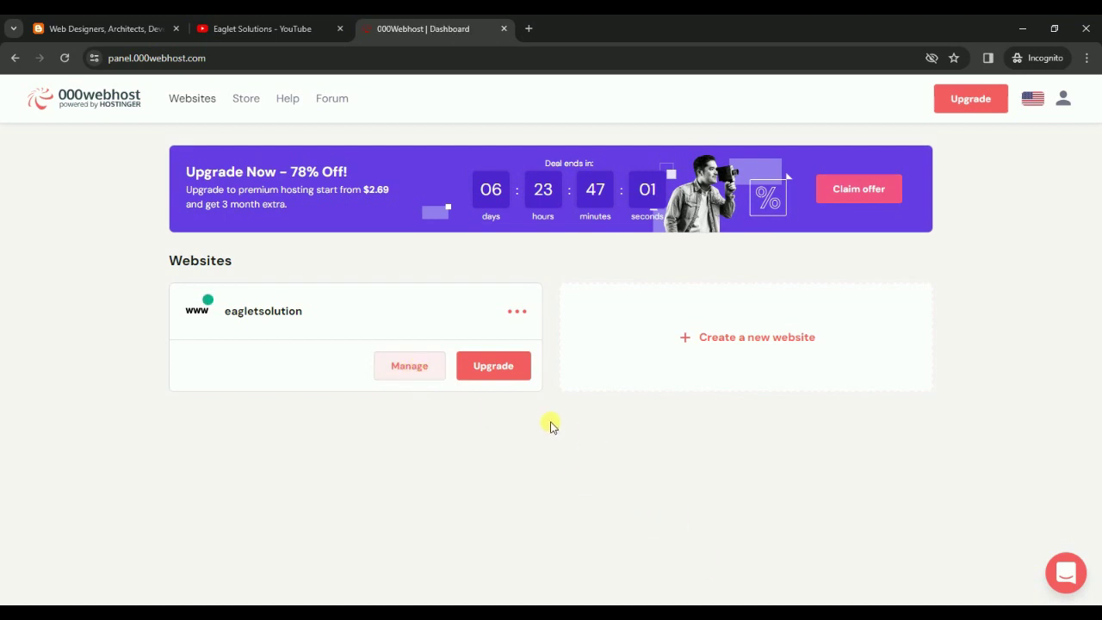
{"action": "left_click", "coordinate": [411, 365]}
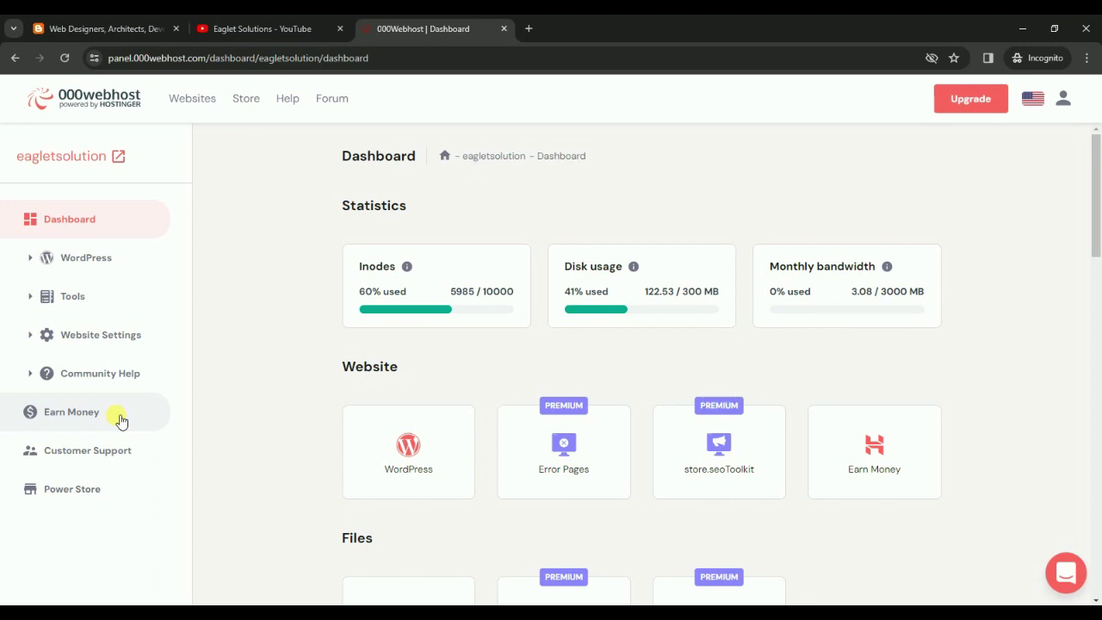
Open the live eagletsolution website from its hosting dashboard and look through the blog page down to the footer
{"action": "left_click", "coordinate": [93, 163]}
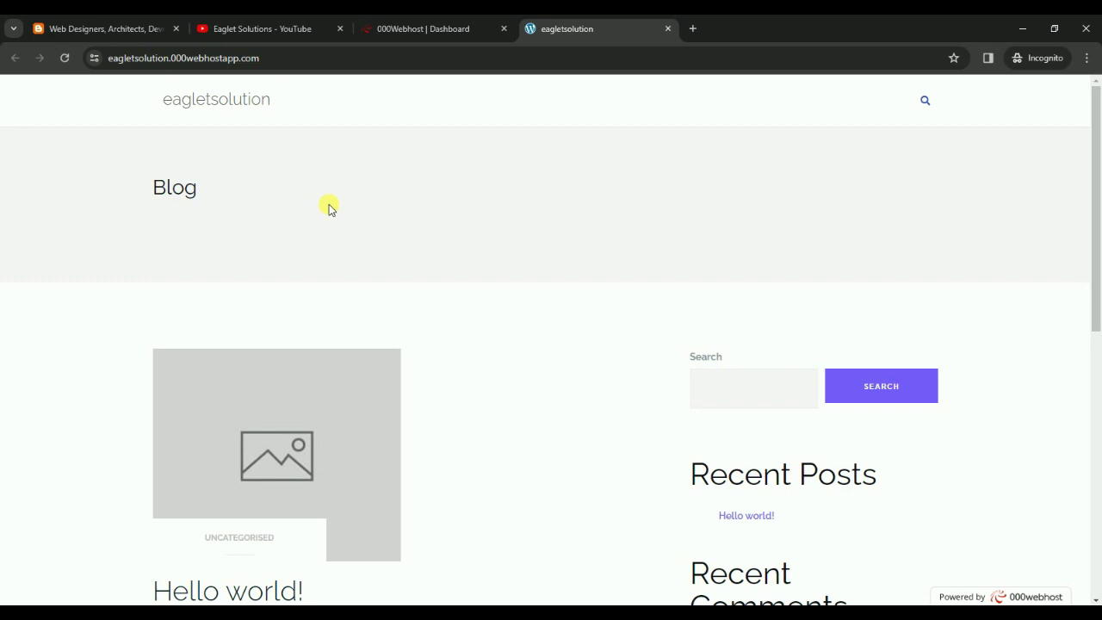
{"action": "scroll", "coordinate": [329, 209], "scroll_direction": "down", "scroll_amount": 10}
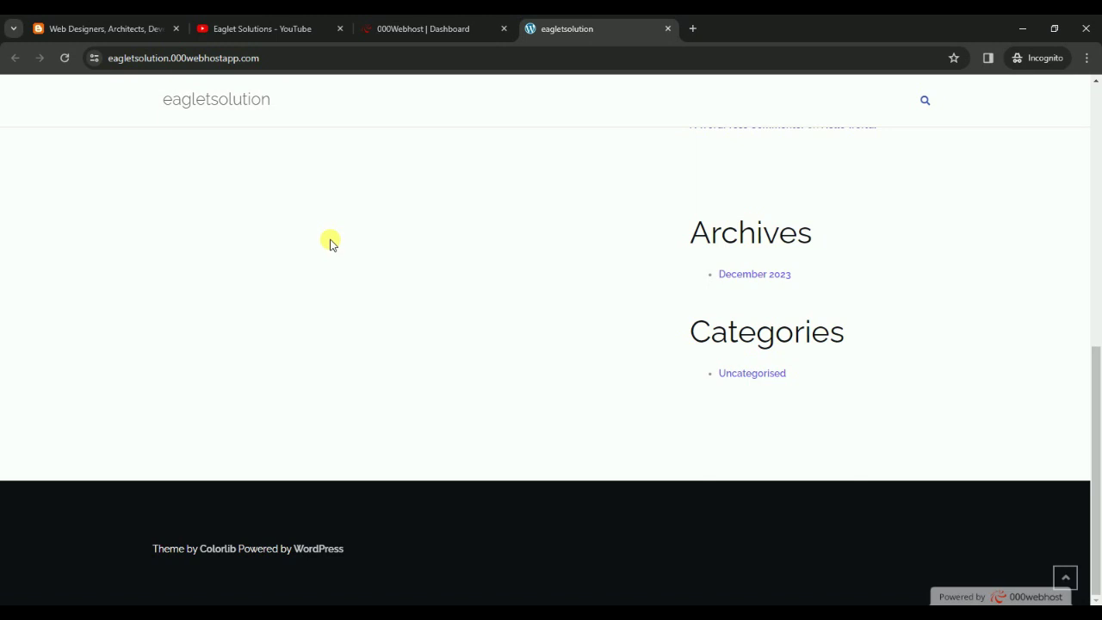
{"action": "scroll", "coordinate": [330, 243], "scroll_direction": "up", "scroll_amount": 10}
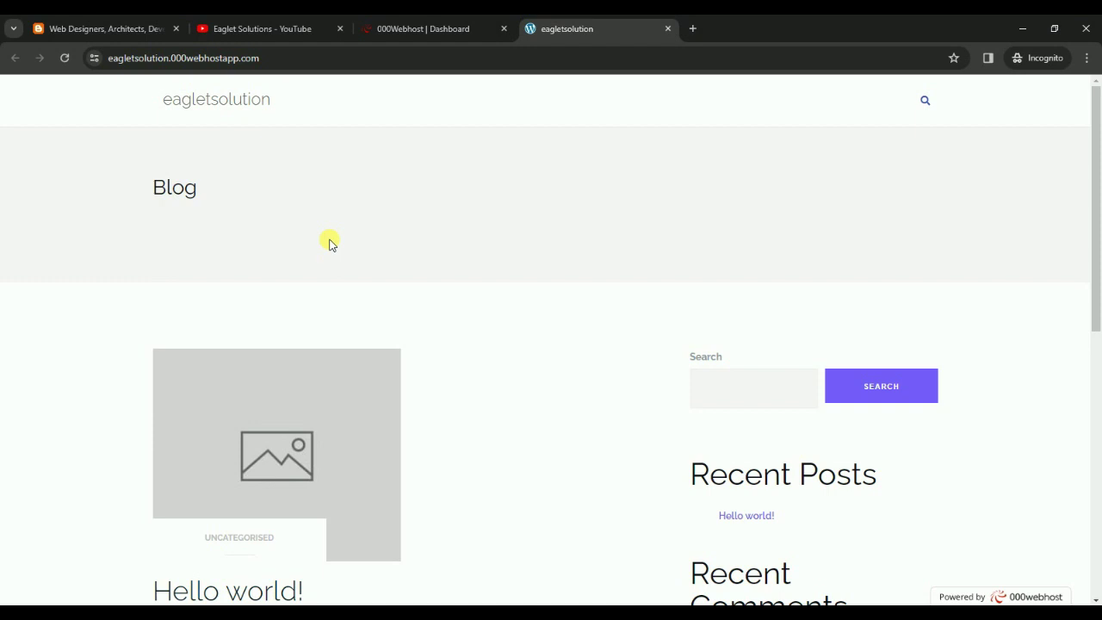
Examine the parts of the site's web address, the https protocol and the eagletsolution name
{"action": "left_click", "coordinate": [144, 58]}
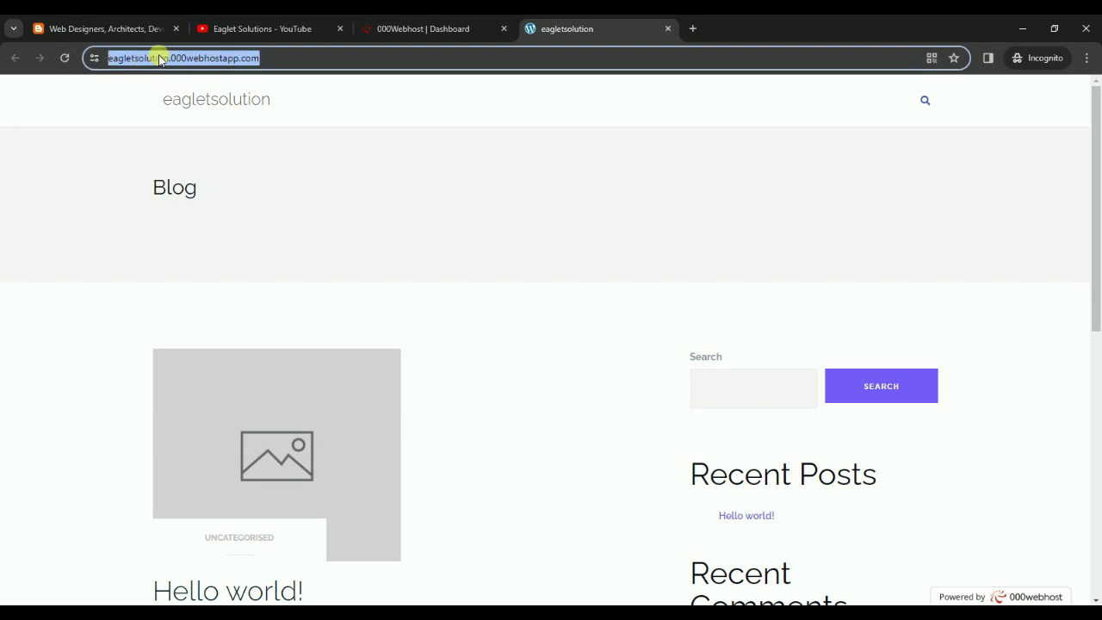
{"action": "left_click", "coordinate": [166, 58]}
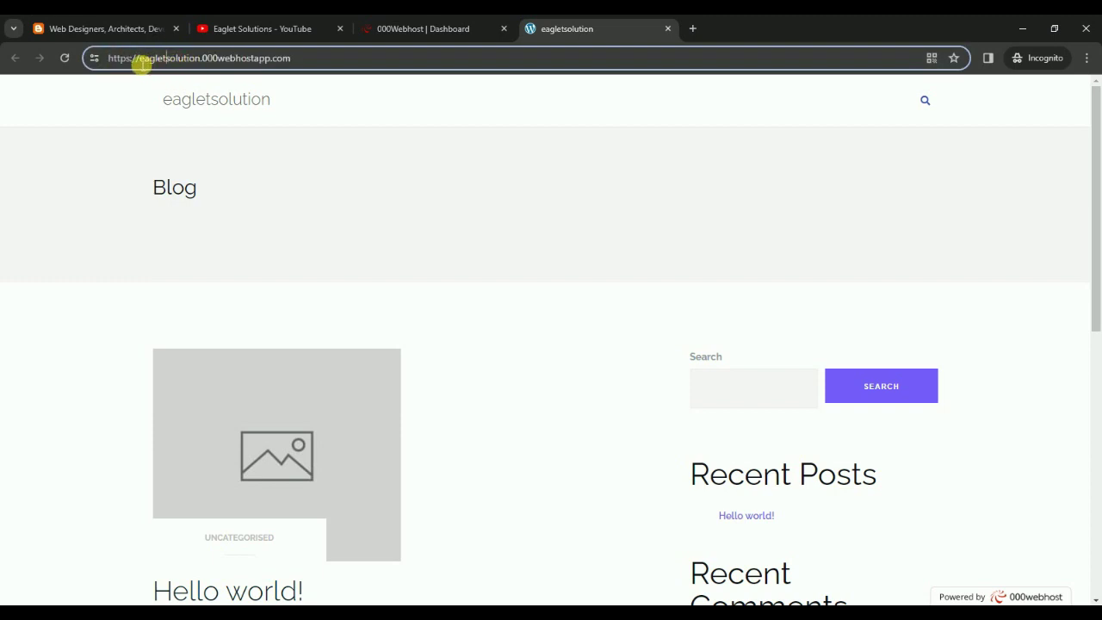
{"action": "left_click_drag", "start_coordinate": [138, 58], "coordinate": [112, 60]}
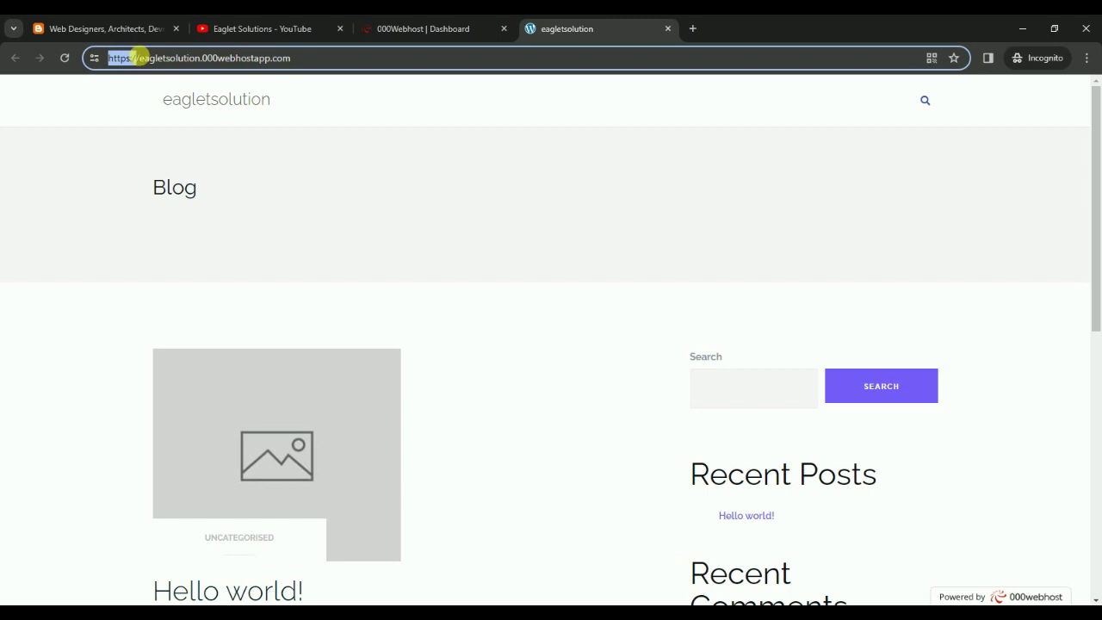
{"action": "left_click", "coordinate": [139, 58]}
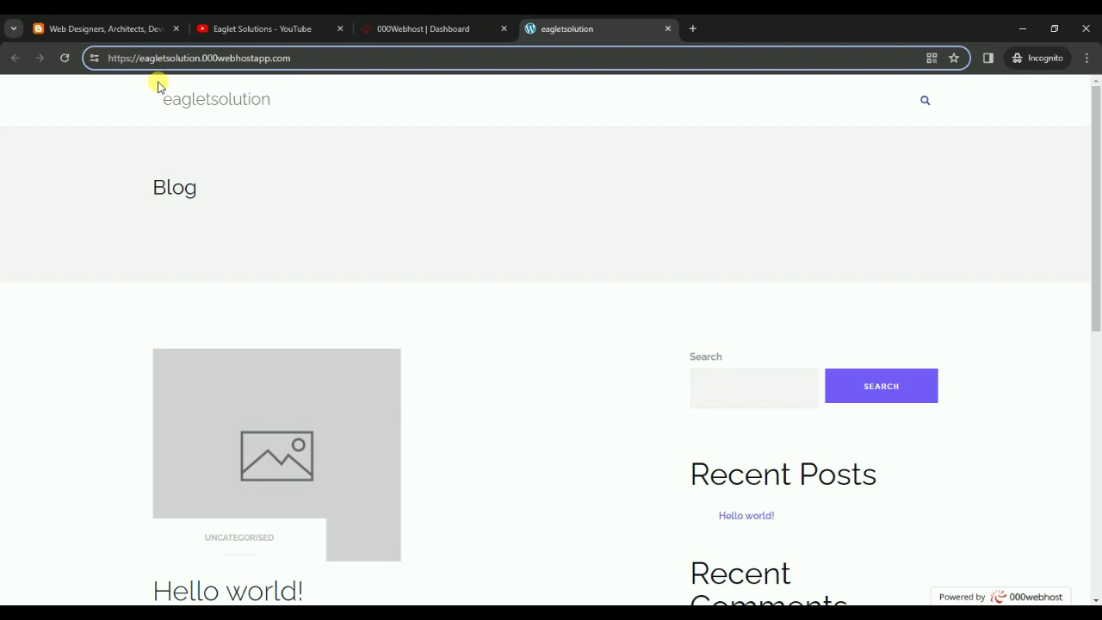
{"action": "left_click_drag", "start_coordinate": [139, 57], "coordinate": [197, 72]}
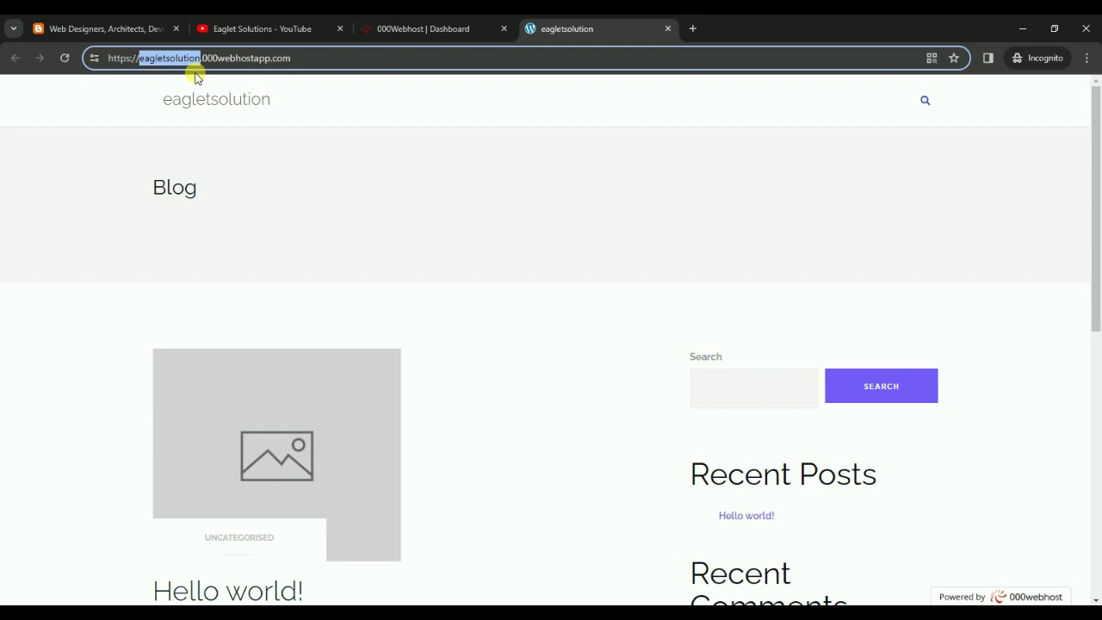
{"action": "left_click", "coordinate": [250, 129]}
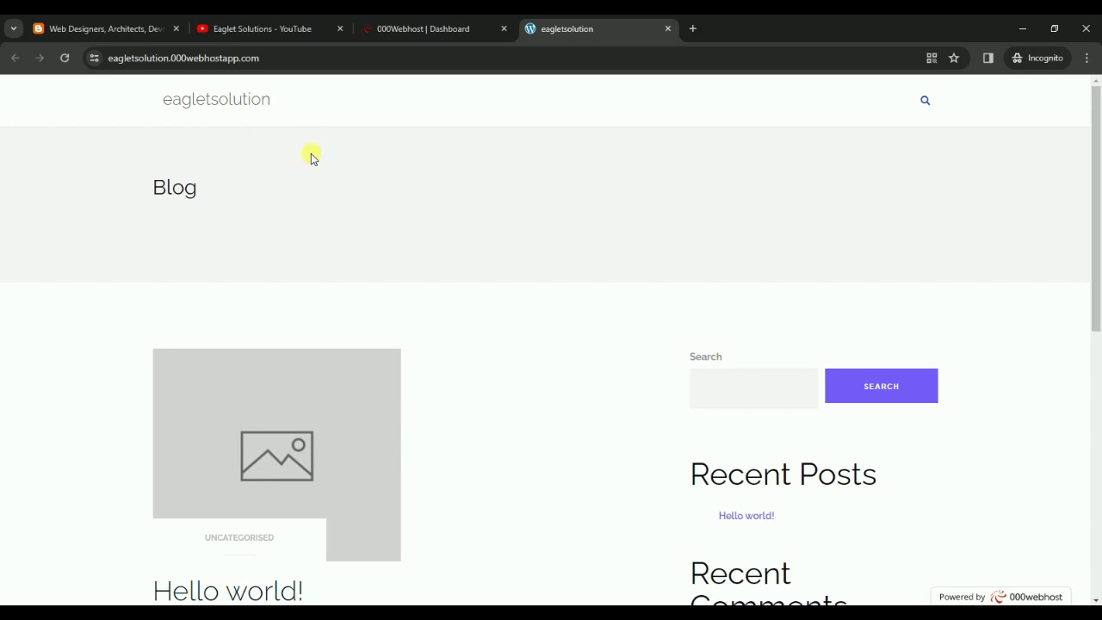
Go to the site's WordPress admin login by adding /wp-admin to the eagletsolution.000webhostapp.com address
{"action": "left_click", "coordinate": [322, 59]}
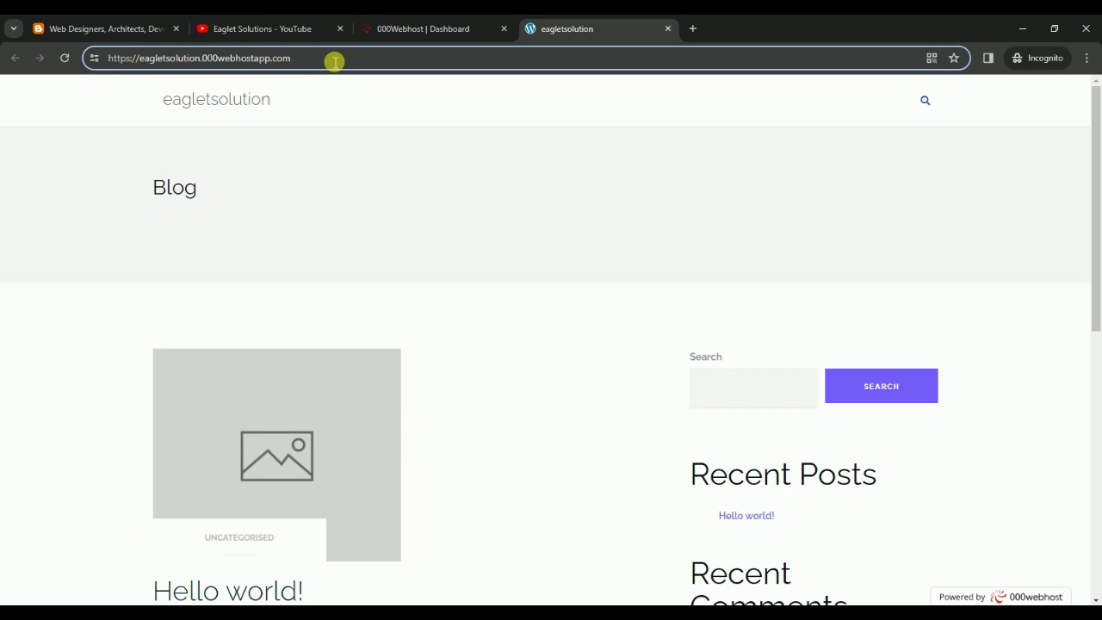
{"action": "type", "text": "/wp"}
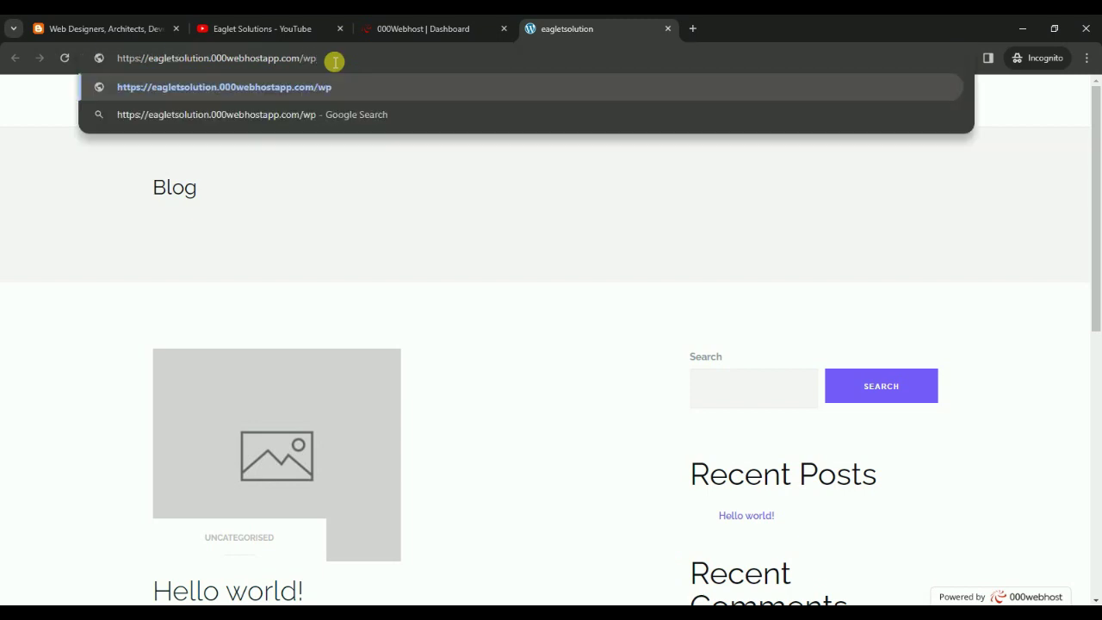
{"action": "type", "text": "-admin"}
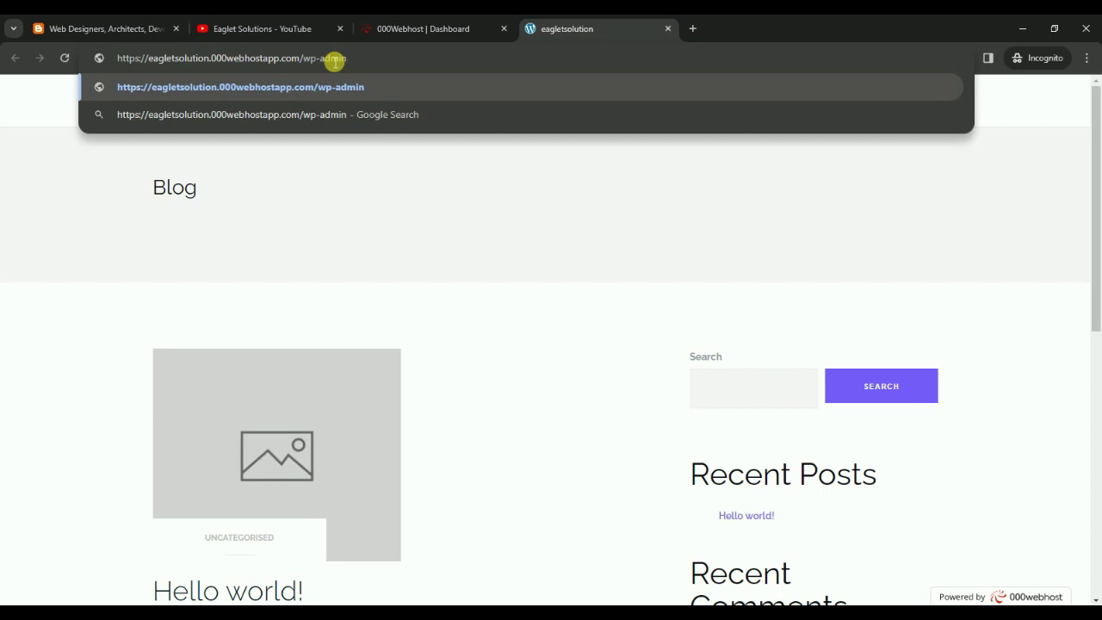
{"action": "key", "text": "Return"}
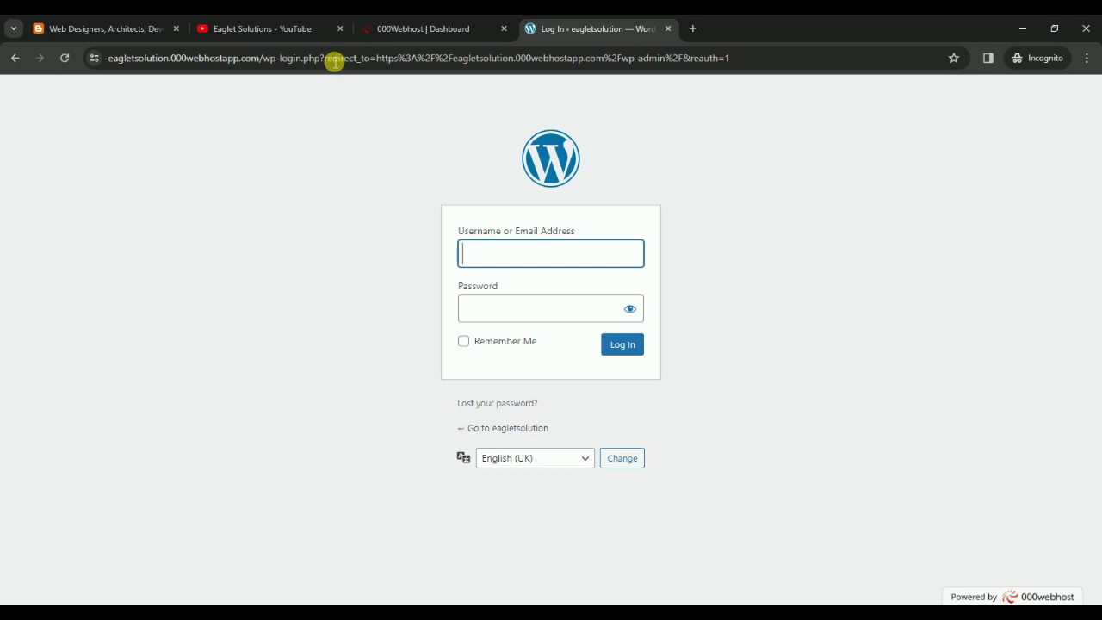
Log in to the WordPress admin area with the account's username or e-mail and password
{"action": "type", "text": "muz n"}
{"action": "key", "text": "Tab"}
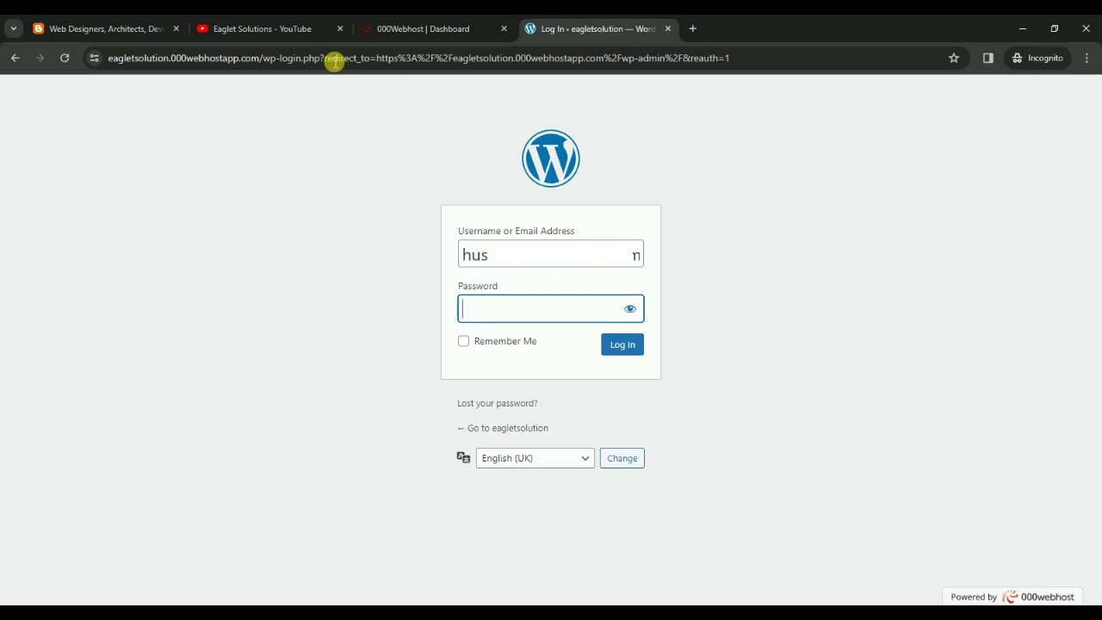
{"action": "type", "text": "*************"}
{"action": "key", "text": "Return"}
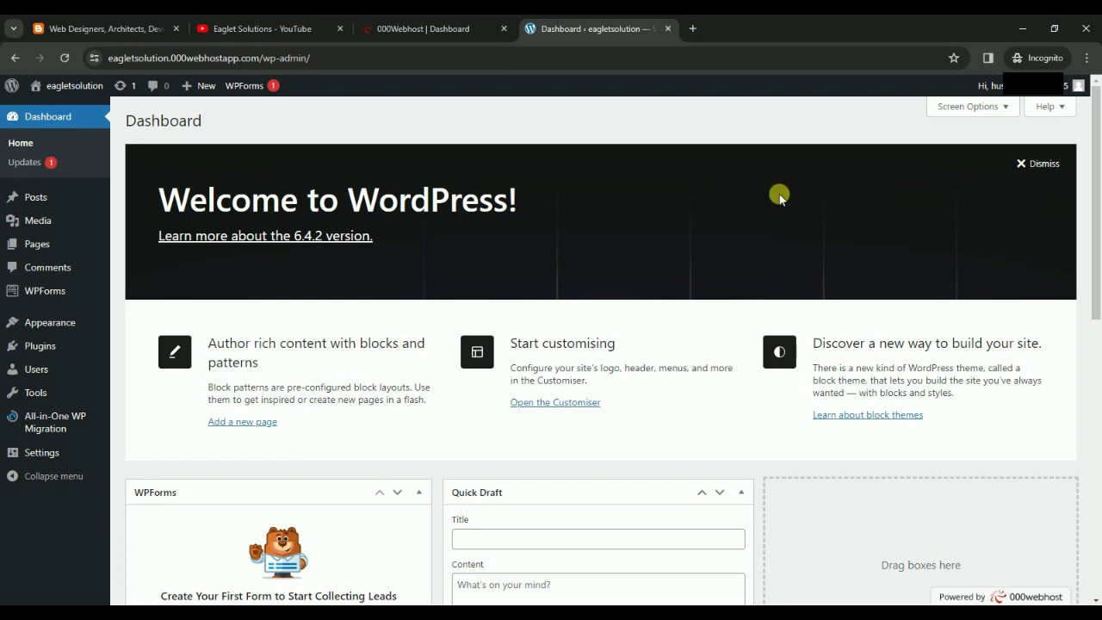
Dismiss the welcome panel and collapse the WPForms, Quick Draft, At a Glance, Activity, WordPress Events and News and Site Health Status boxes
{"action": "left_click", "coordinate": [1033, 163]}
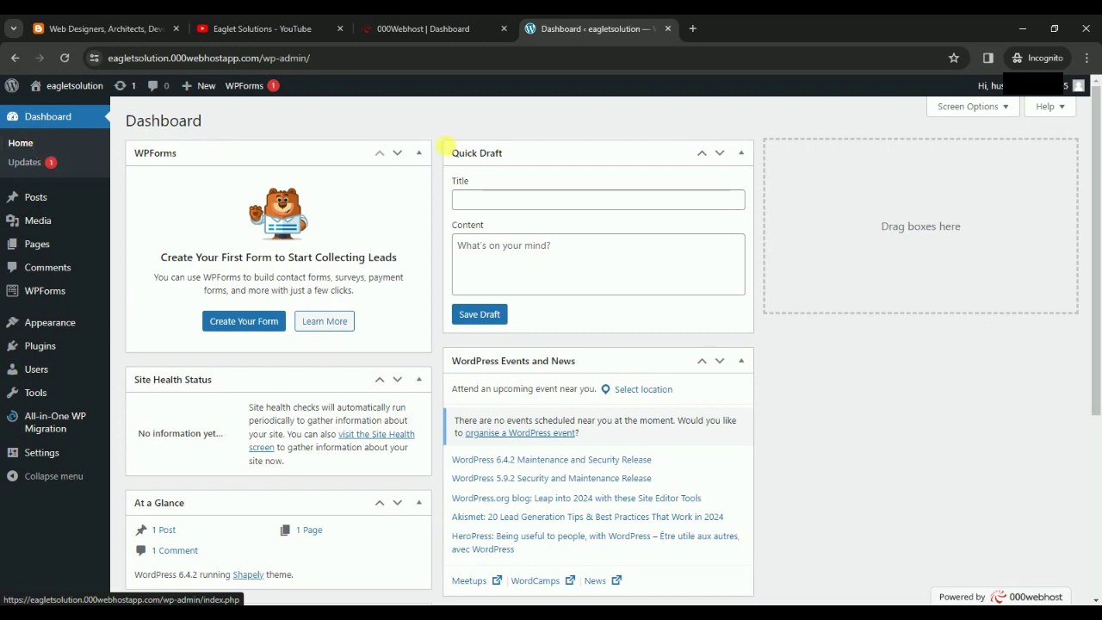
{"action": "left_click", "coordinate": [419, 153]}
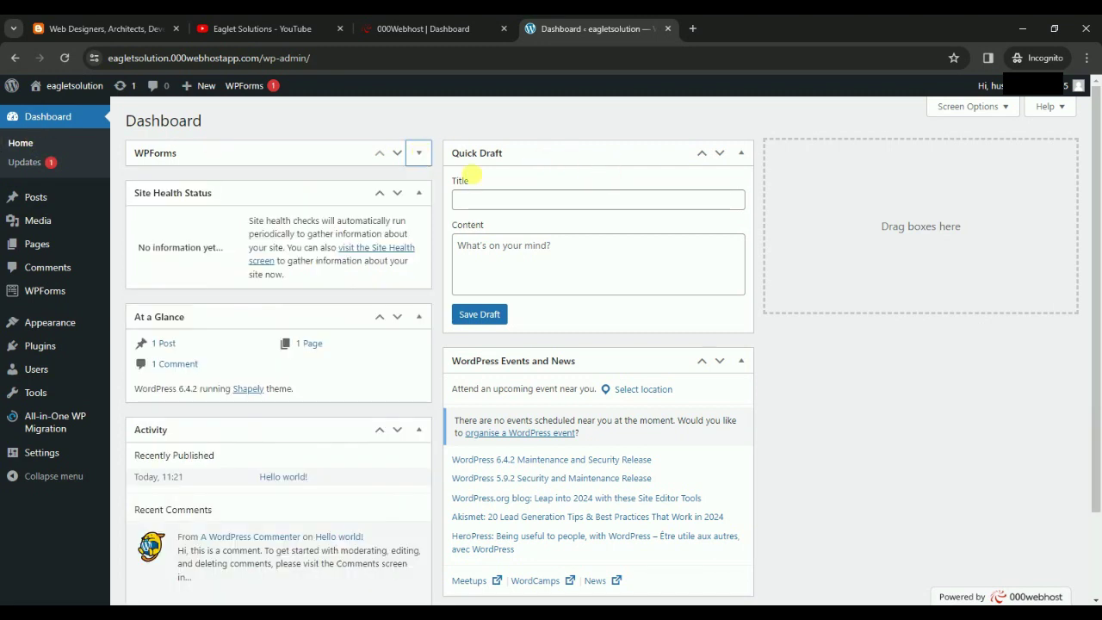
{"action": "left_click", "coordinate": [740, 153]}
{"action": "left_click", "coordinate": [420, 317]}
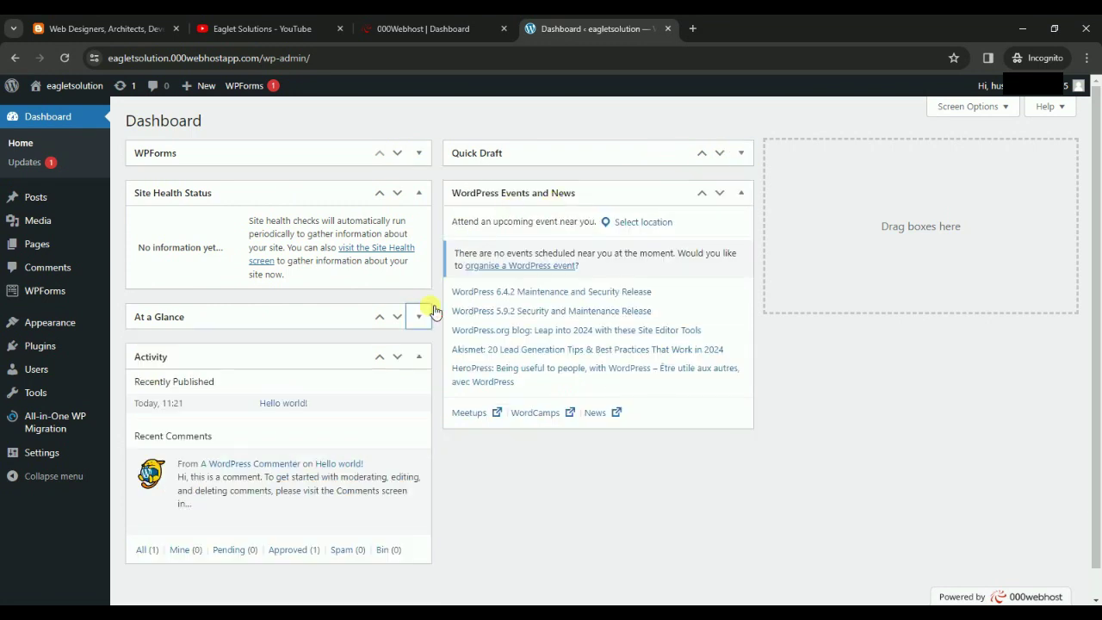
{"action": "left_click", "coordinate": [423, 356]}
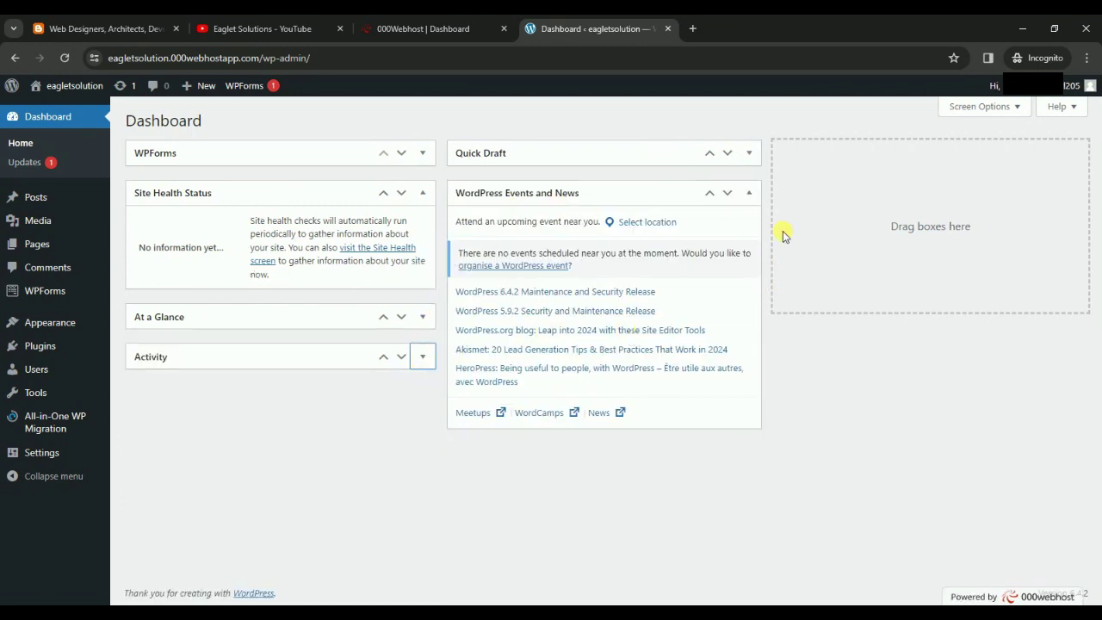
{"action": "left_click", "coordinate": [749, 193]}
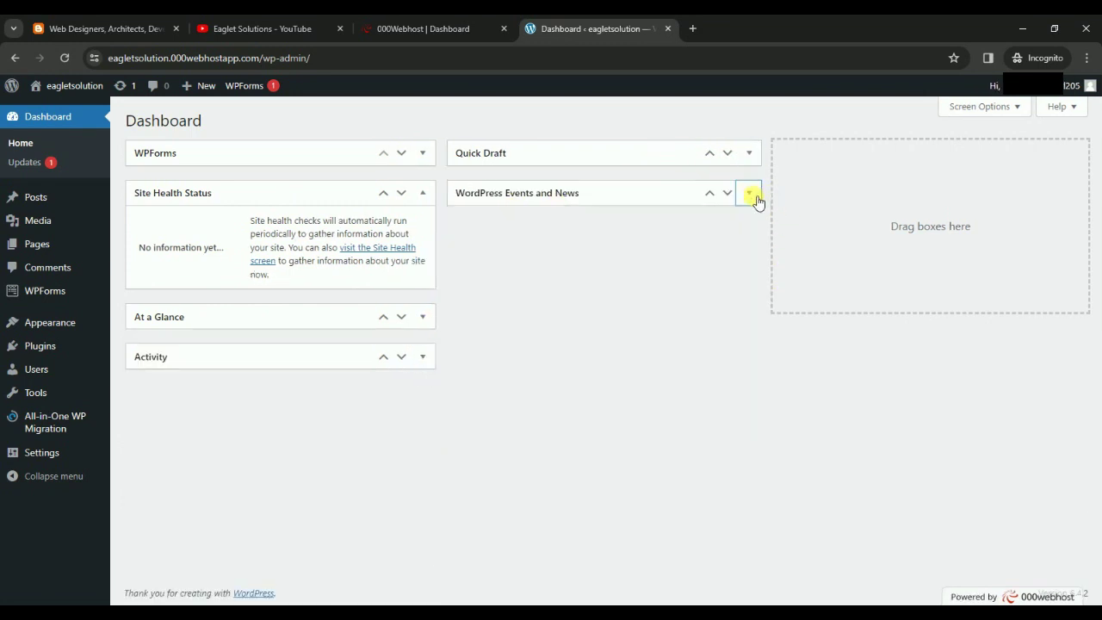
{"action": "left_click", "coordinate": [422, 193]}
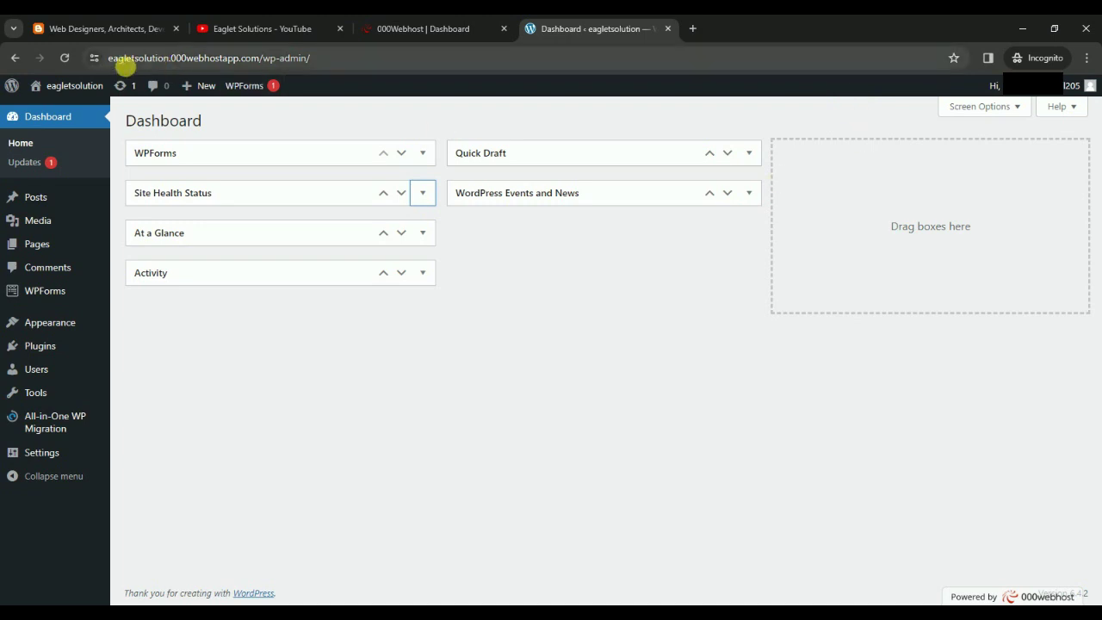
Visit the live eagletsolution site from the WordPress dashboard and return to the admin area
{"action": "mouse_move", "coordinate": [77, 90]}
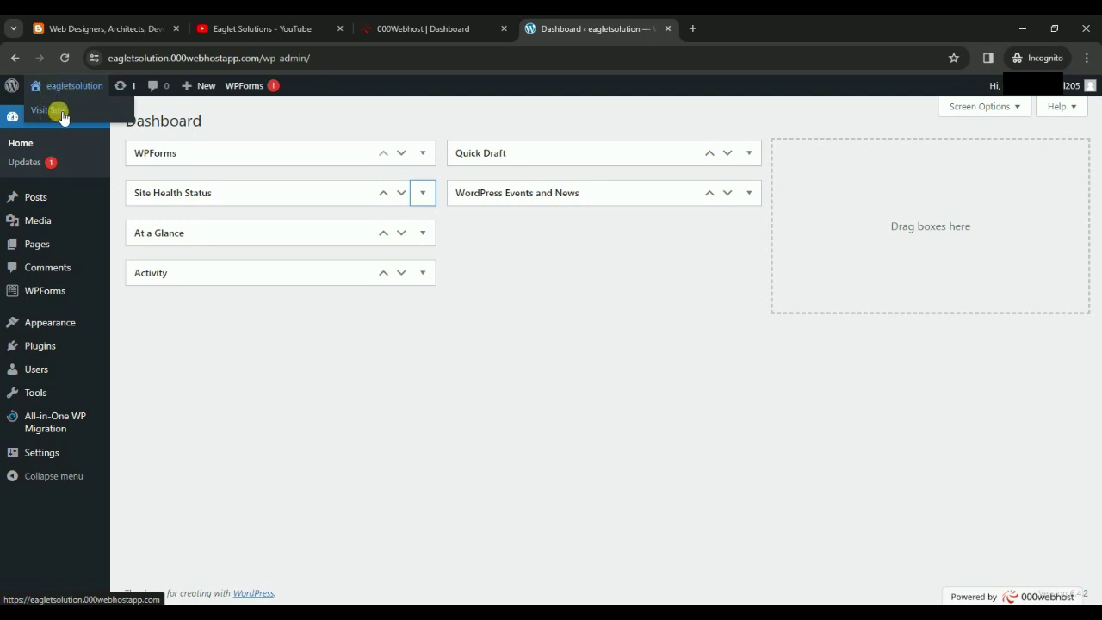
{"action": "left_click", "coordinate": [62, 114]}
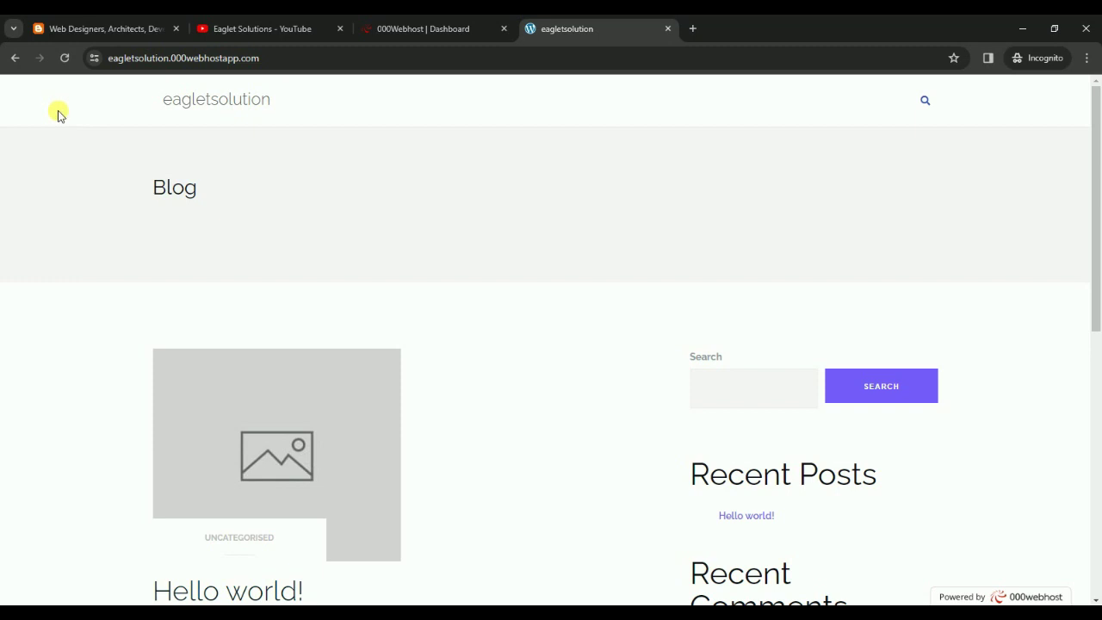
{"action": "left_click", "coordinate": [15, 58]}
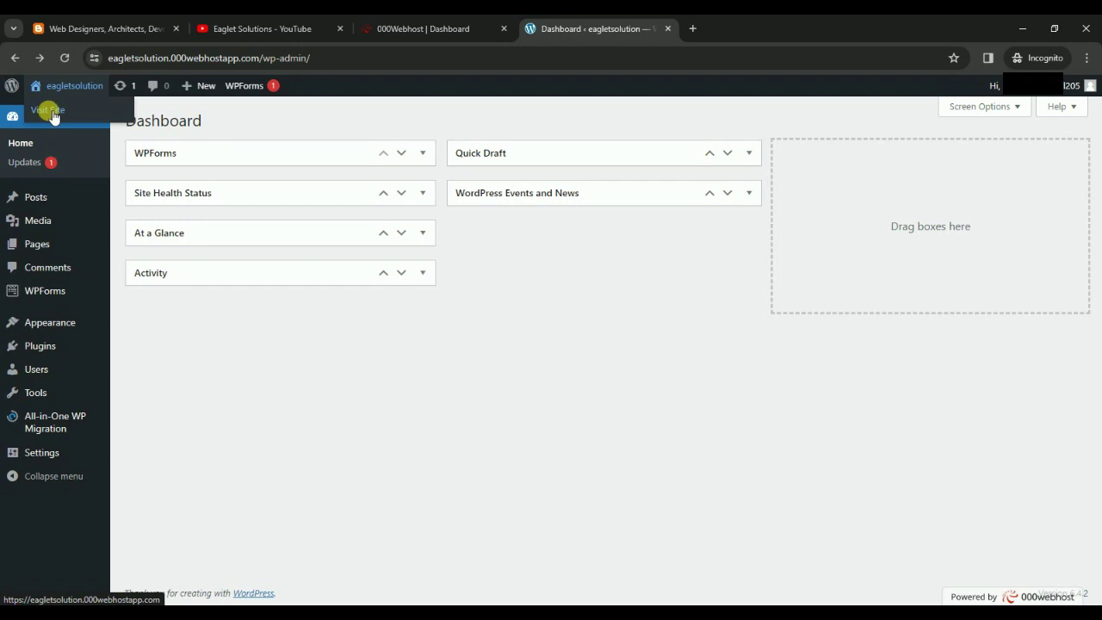
Open the live site in a separate browser tab, look through its blog page and return to the dashboard
{"action": "right_click", "coordinate": [49, 111]}
{"action": "left_click", "coordinate": [74, 130]}
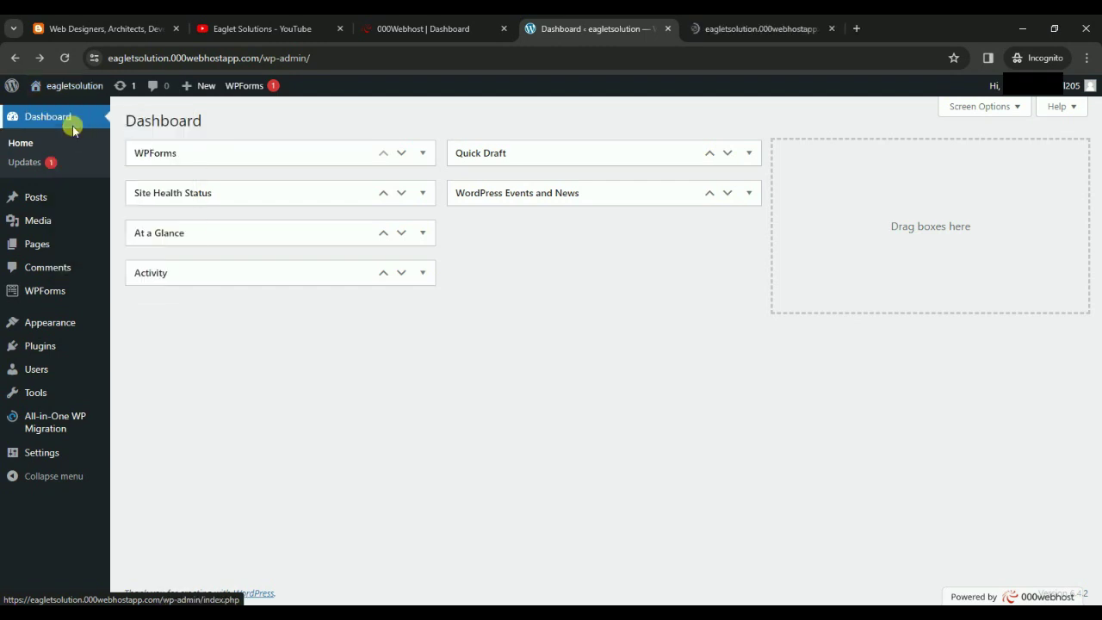
{"action": "left_click", "coordinate": [730, 29]}
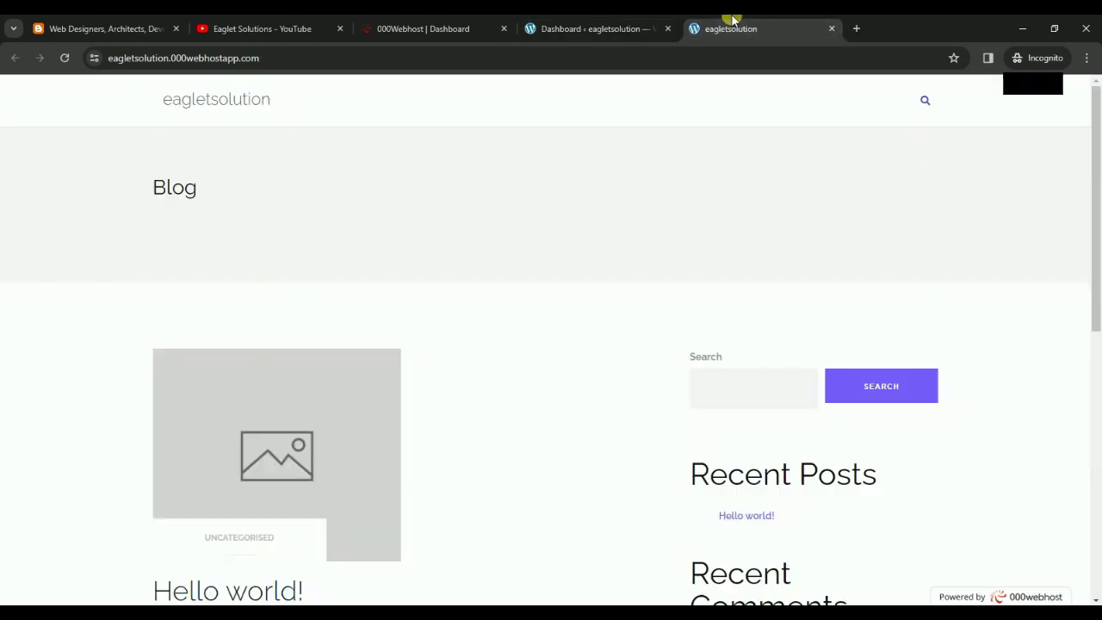
{"action": "scroll", "coordinate": [627, 176], "scroll_direction": "down", "scroll_amount": 10}
{"action": "scroll", "coordinate": [627, 176], "scroll_direction": "up", "scroll_amount": 10}
{"action": "left_click", "coordinate": [603, 35]}
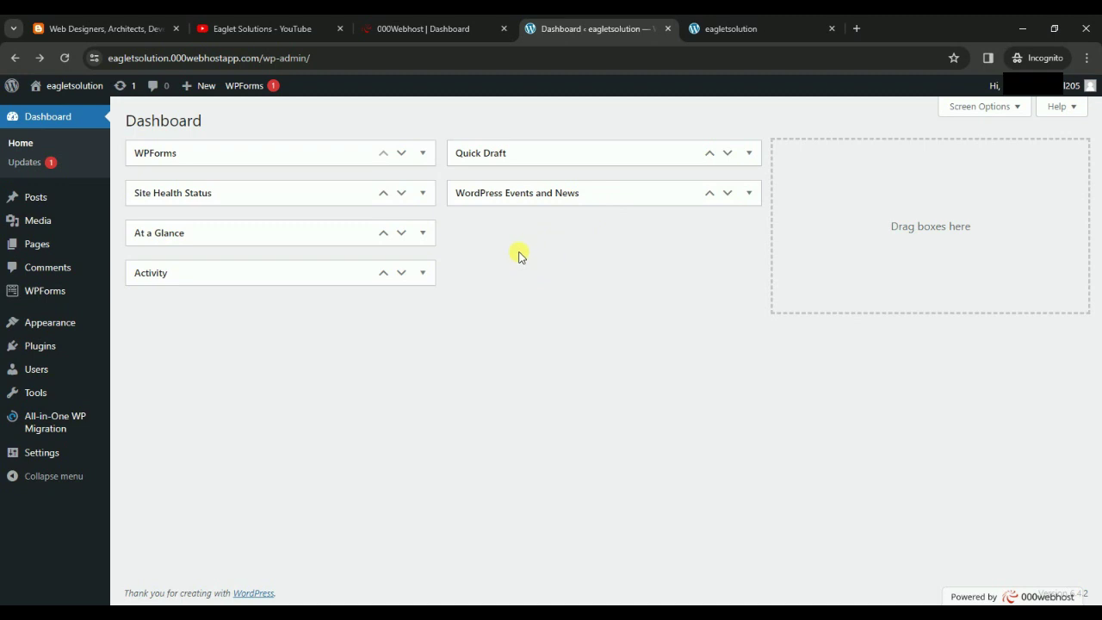
Review the live site's blog page from header to footer once more and go back to the dashboard
{"action": "left_click", "coordinate": [730, 29]}
{"action": "scroll", "coordinate": [621, 241], "scroll_direction": "down", "scroll_amount": 5}
{"action": "scroll", "coordinate": [617, 249], "scroll_direction": "up", "scroll_amount": 5}
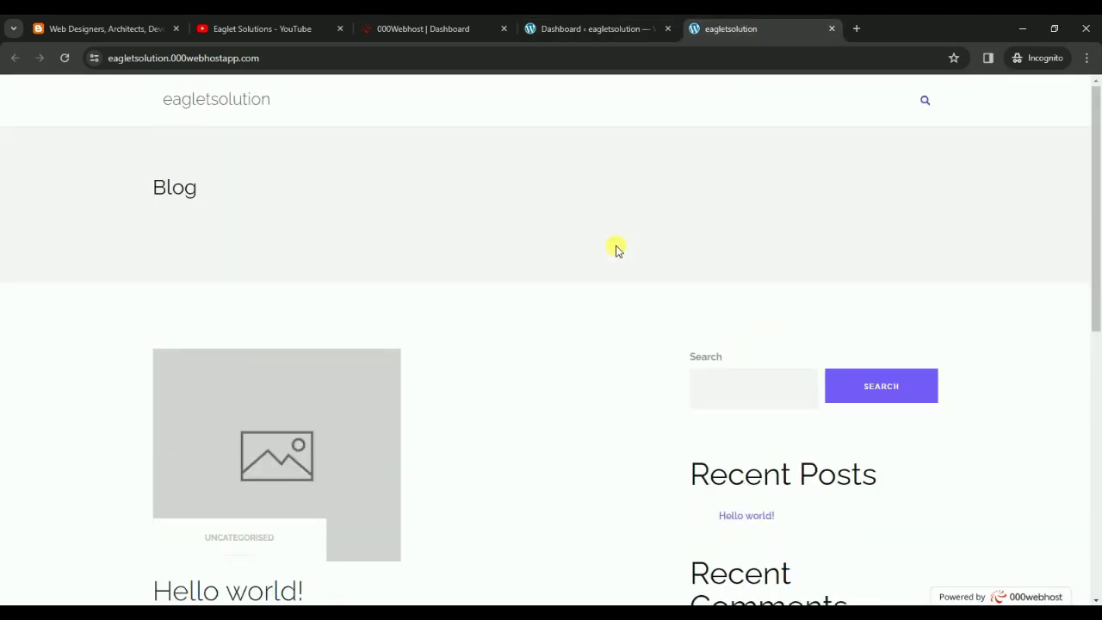
{"action": "scroll", "coordinate": [617, 248], "scroll_direction": "down", "scroll_amount": 10}
{"action": "scroll", "coordinate": [617, 248], "scroll_direction": "up", "scroll_amount": 10}
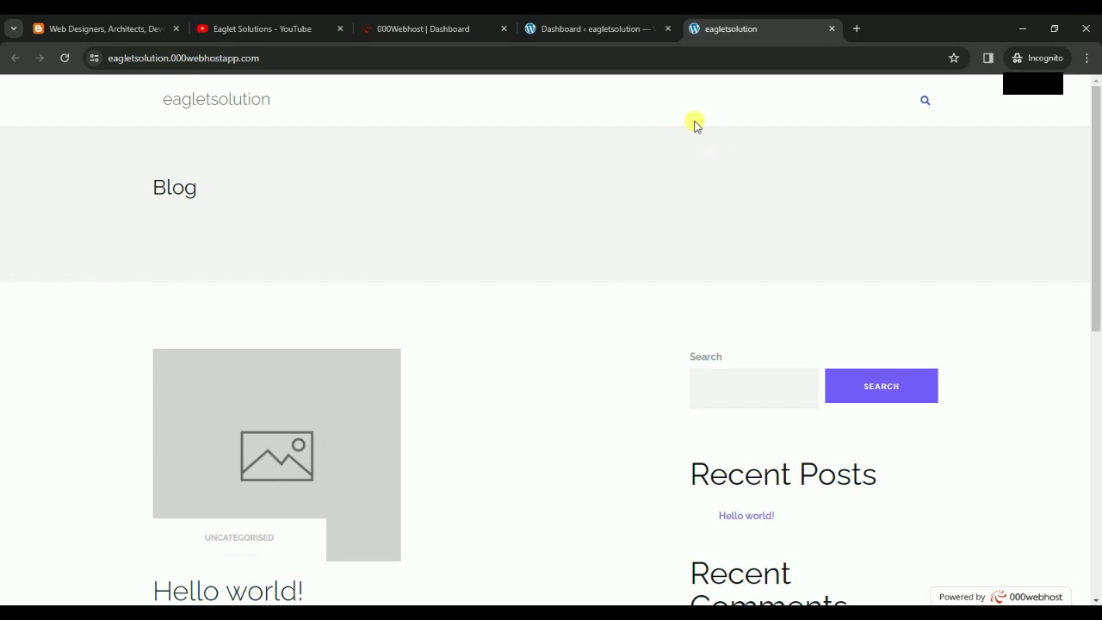
{"action": "left_click", "coordinate": [644, 26]}
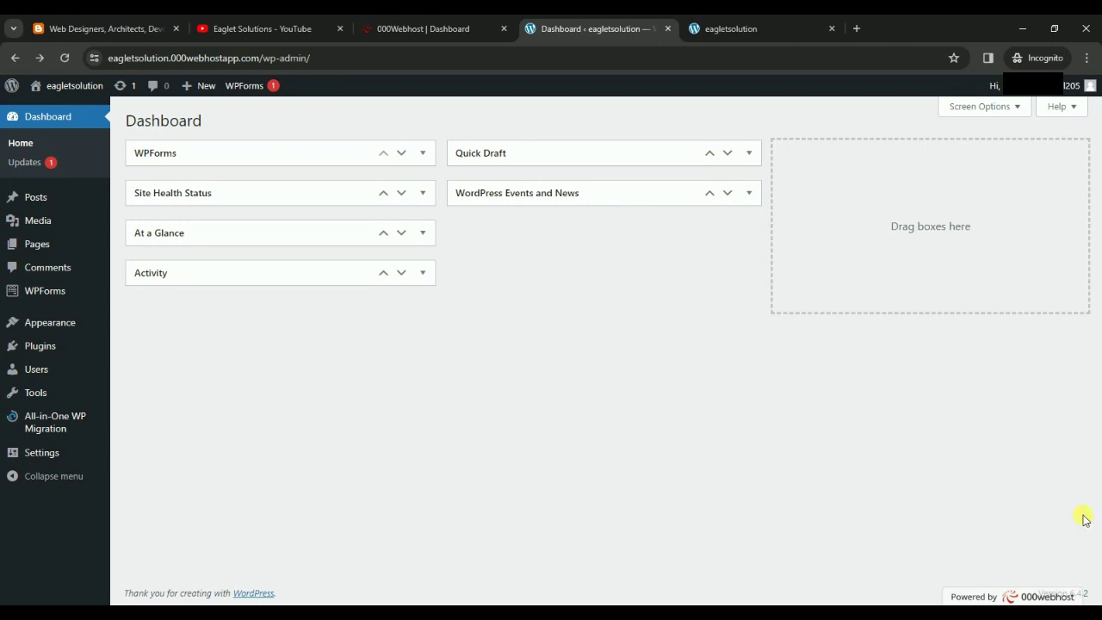
Collapse the WordPress admin side menu to icons and expand it again to full labels
{"action": "left_click", "coordinate": [17, 482]}
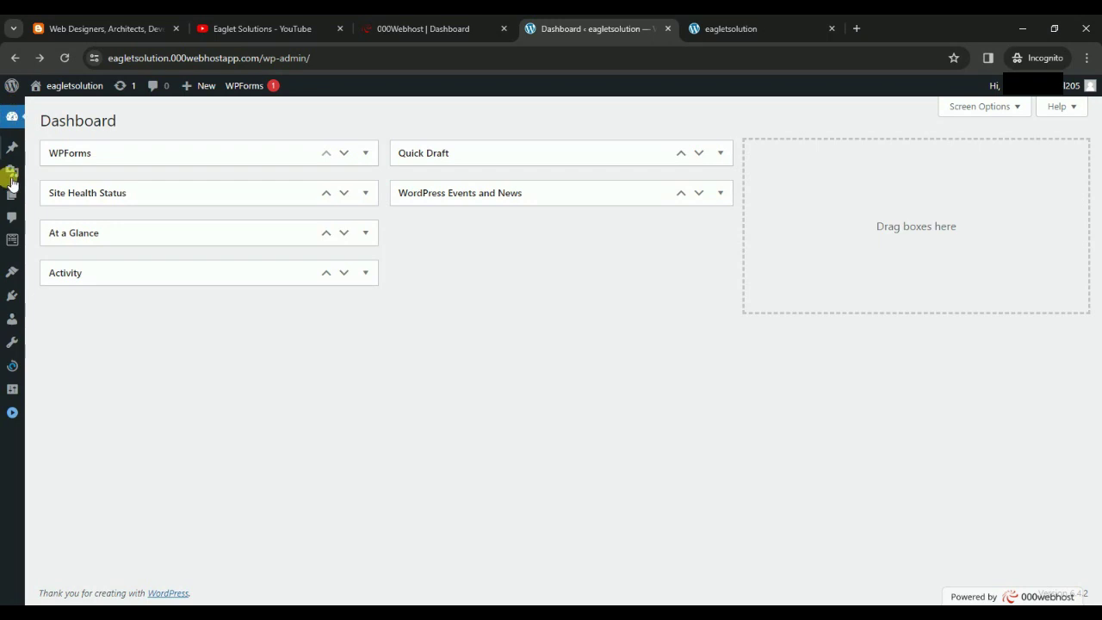
{"action": "left_click", "coordinate": [11, 417]}
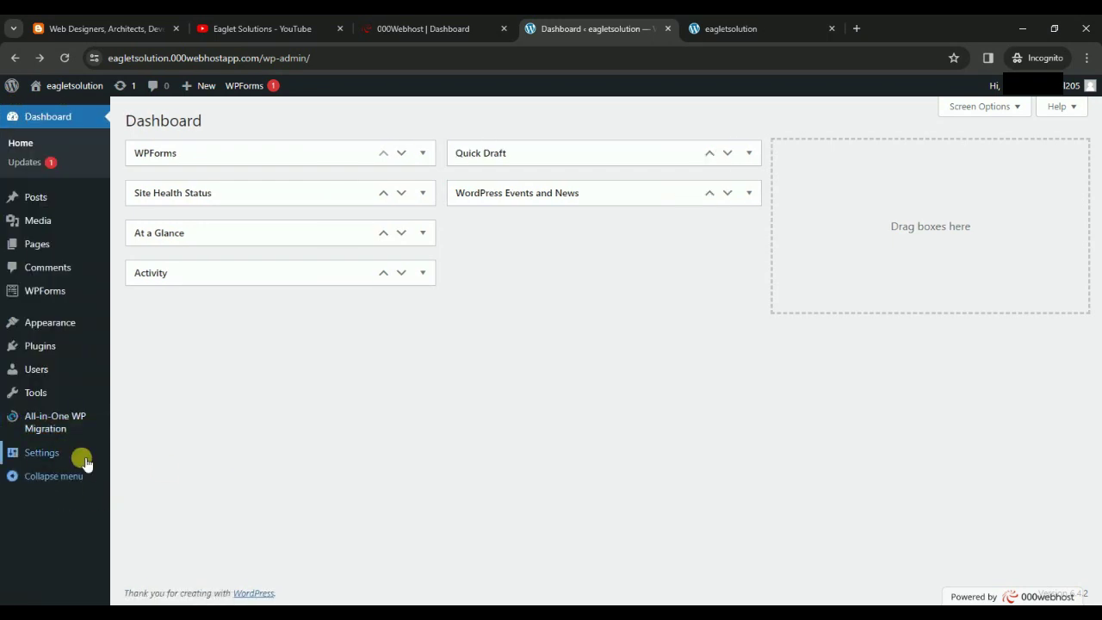
{"action": "mouse_move", "coordinate": [81, 457]}
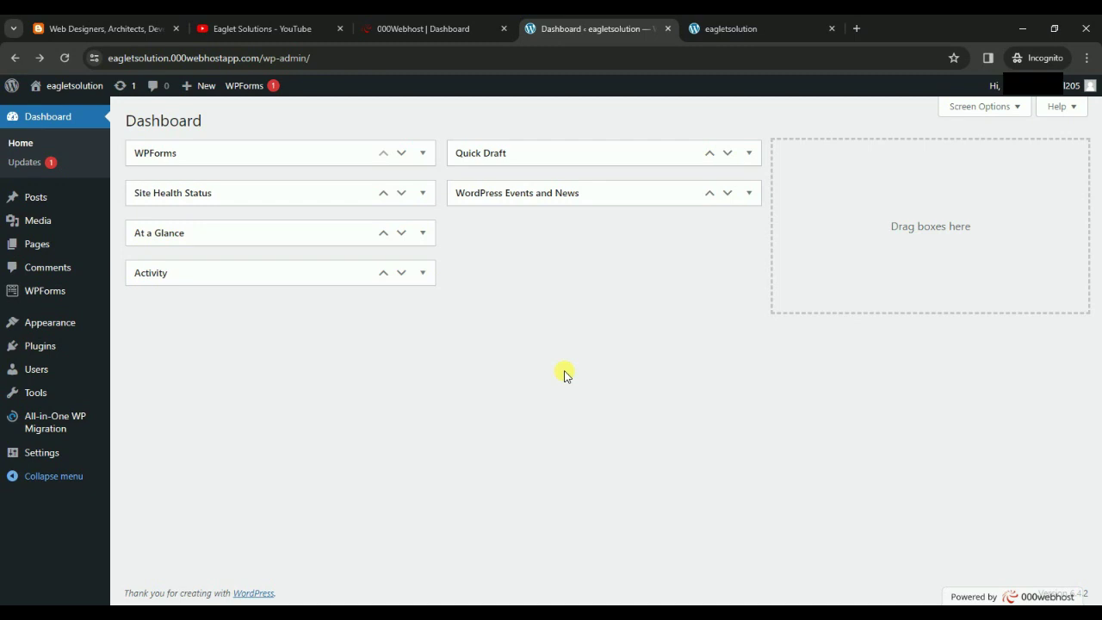
Bring up the live eagletsolution site to view its blog page
{"action": "left_click", "coordinate": [757, 31]}
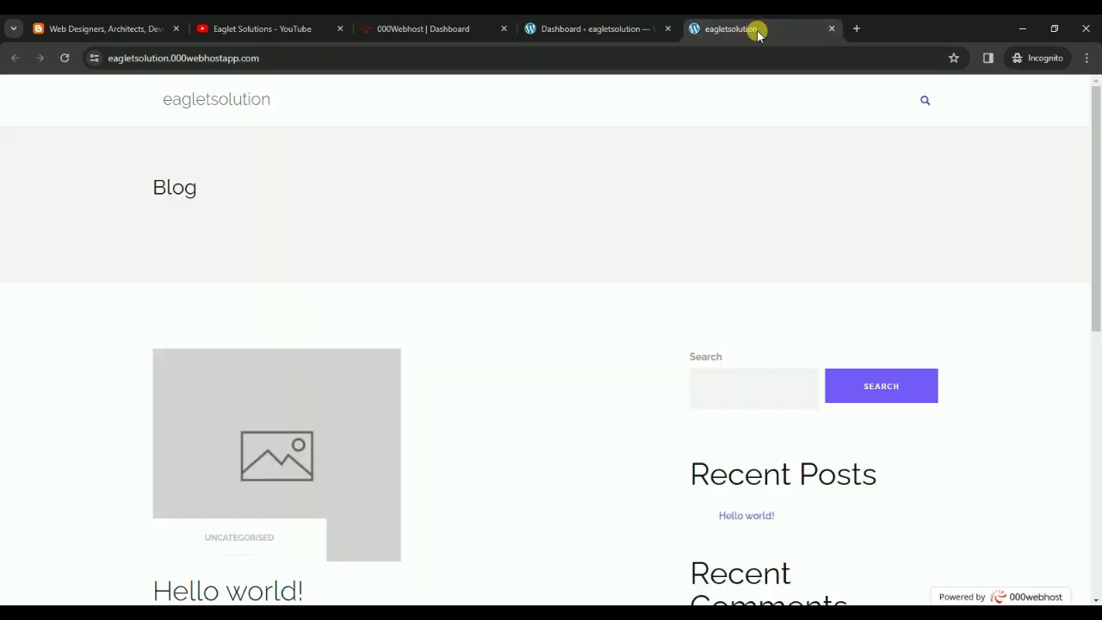